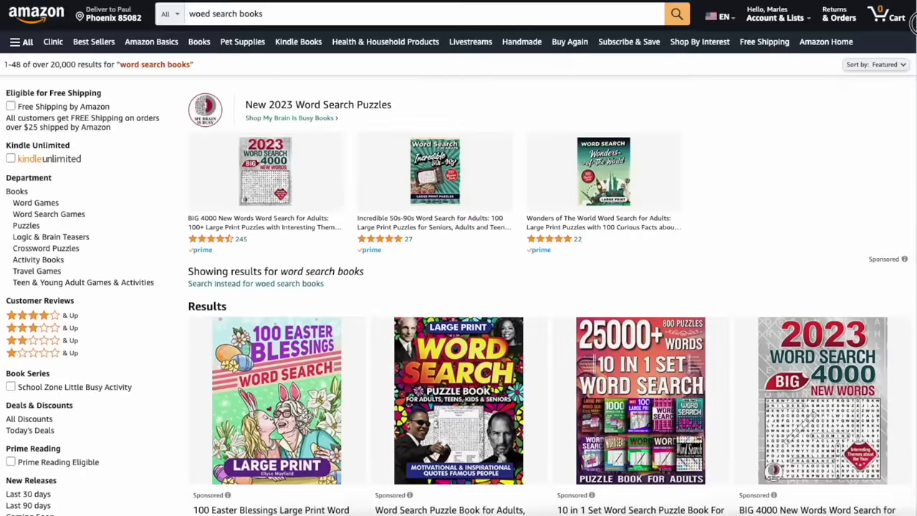
Step: Type 'adult coloring book' into Amazon's search box to show autocomplete suggestions
scroll(459, 286, down, 8)
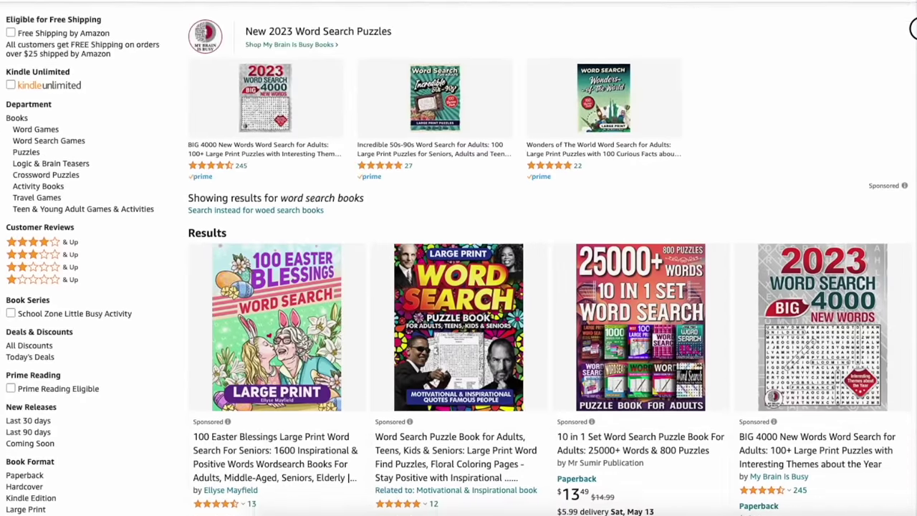
scroll(911, 62, down, 15)
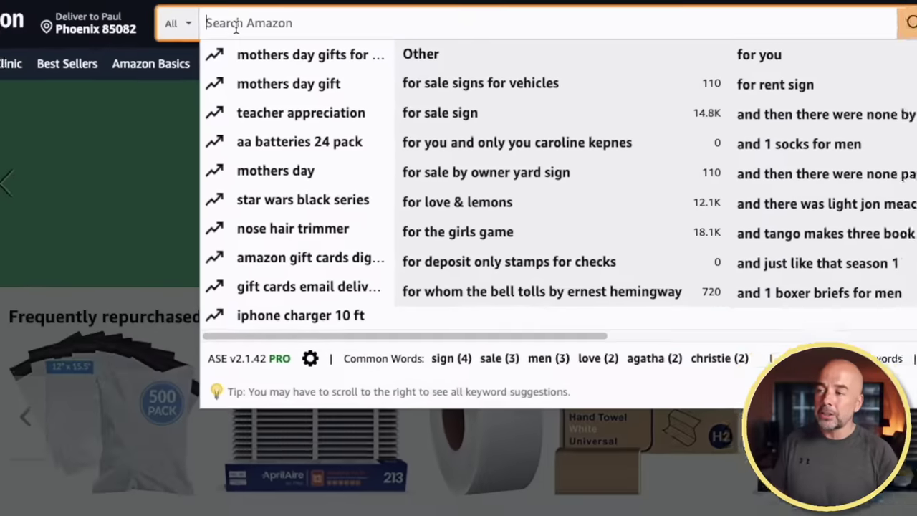
text(adult coloring bo)
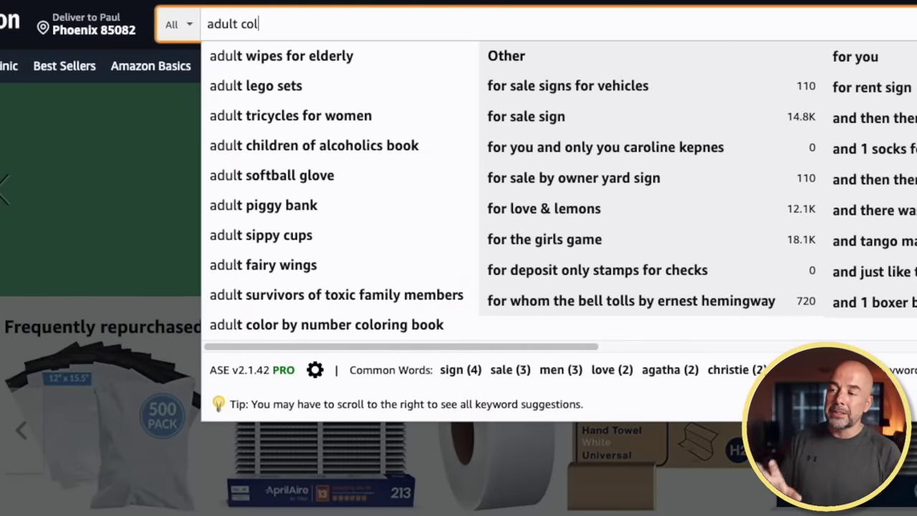
text(ok)
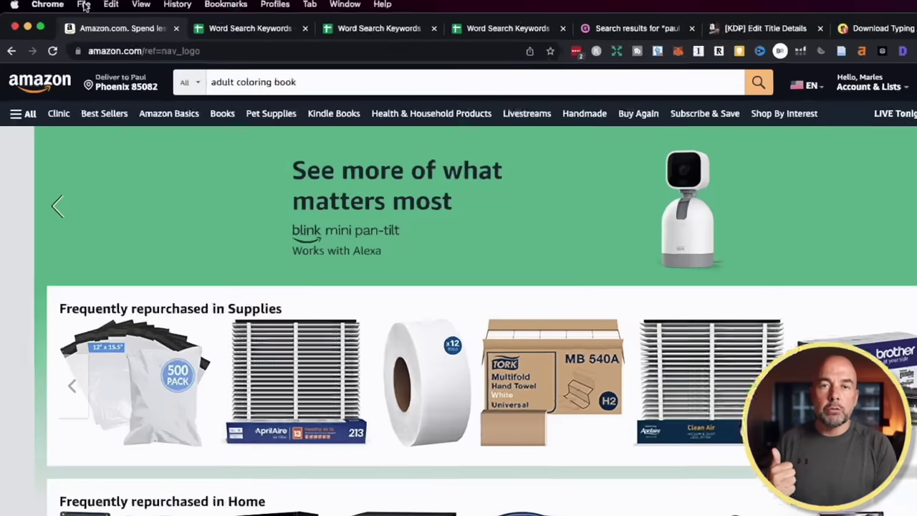
Step: Open a new incognito window from Chrome's File menu
click(75, 5)
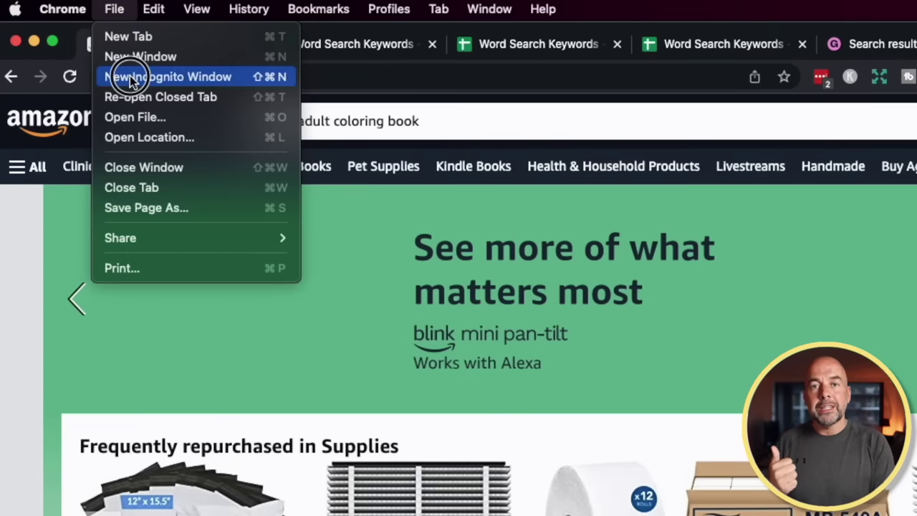
click(130, 76)
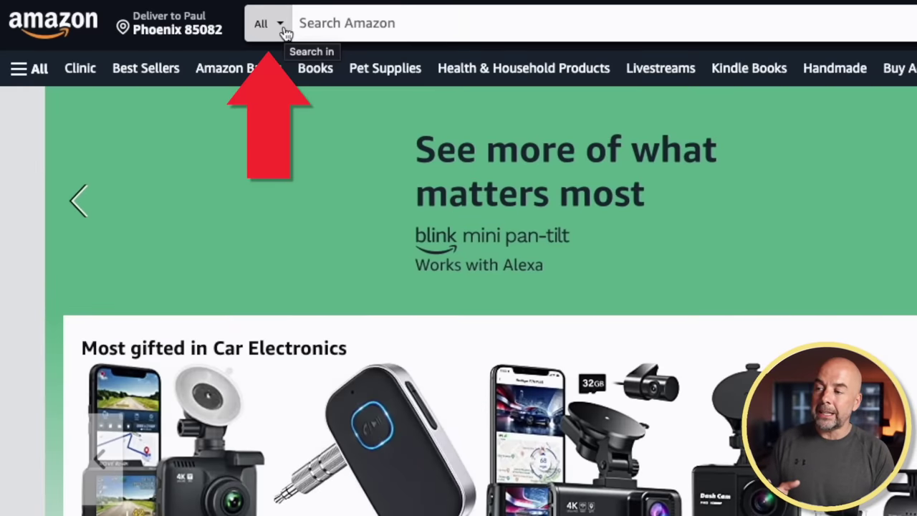
click(282, 28)
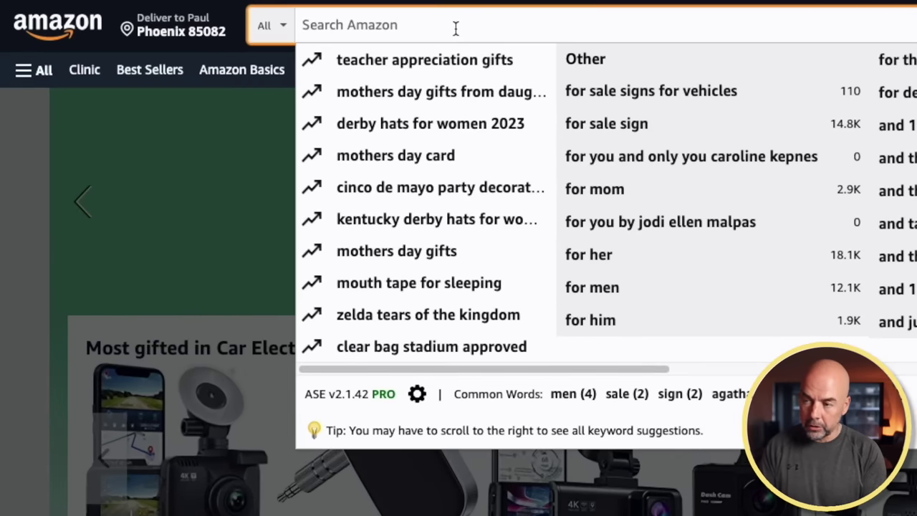
Step: Enter 'word search' in Amazon's search box to see suggestions and result counts
text(word search)
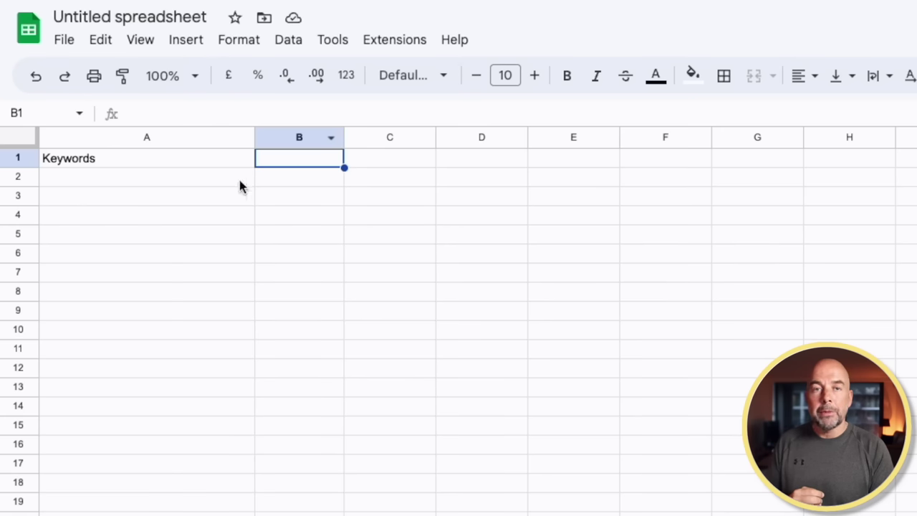
Step: Rename the untitled spreadsheet to 'Word Search Keywords'
click(164, 18)
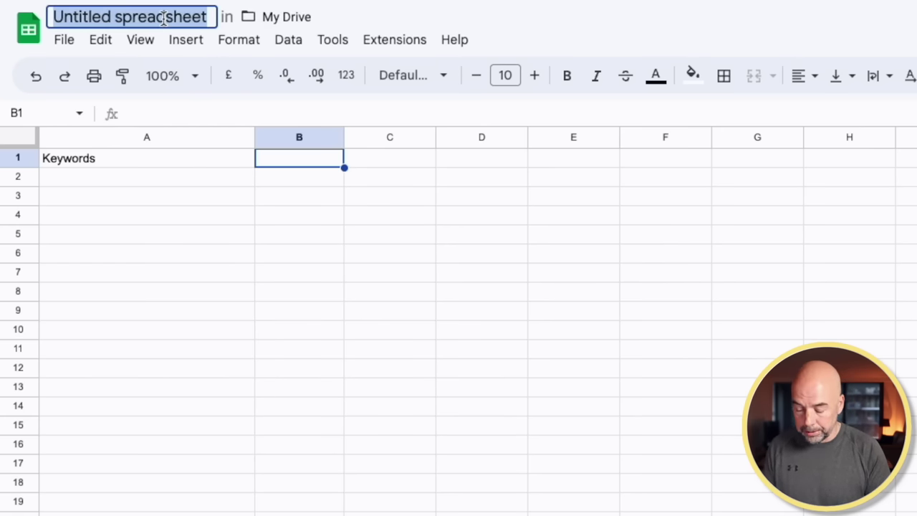
text(Word)
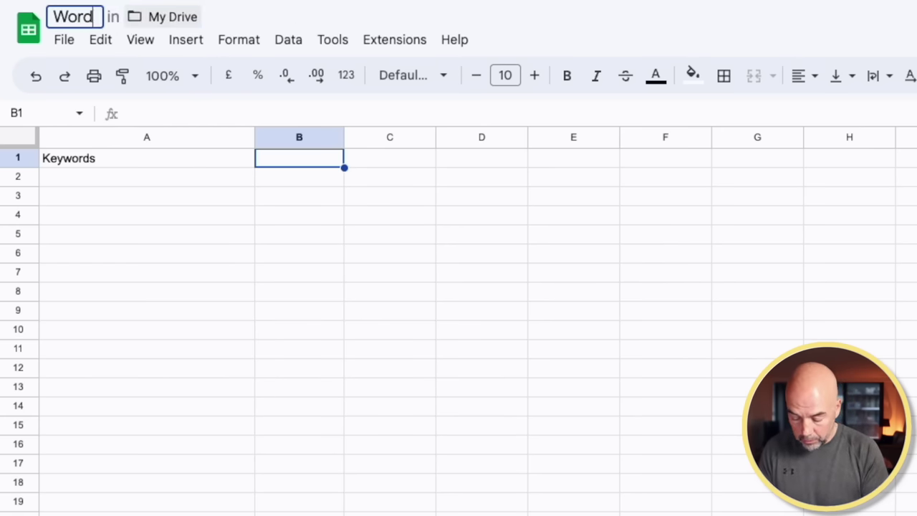
text( Search Keywords)
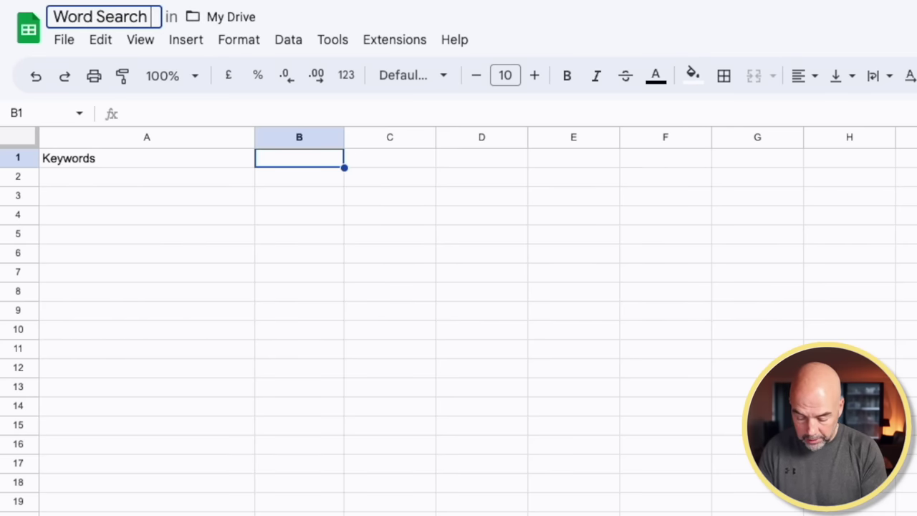
click(107, 163)
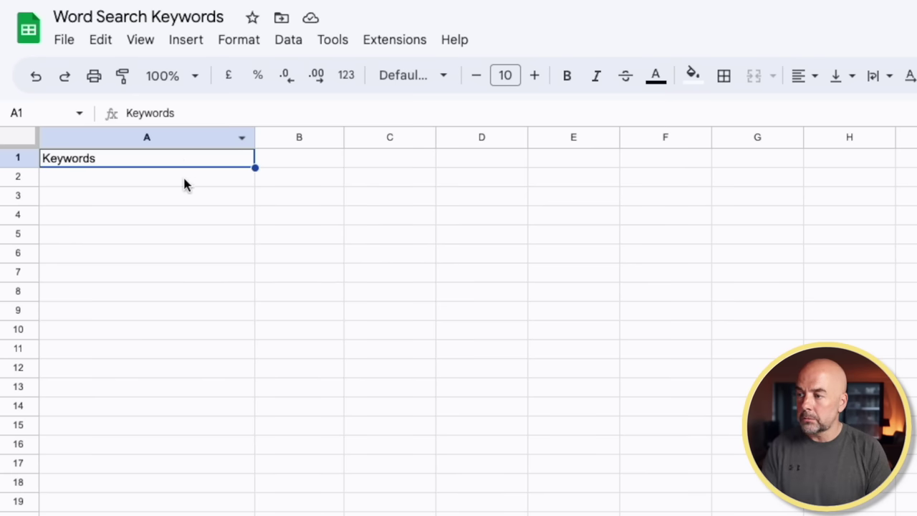
Step: Enter 'word search' in A2 and 'word search for adults' below it
click(184, 185)
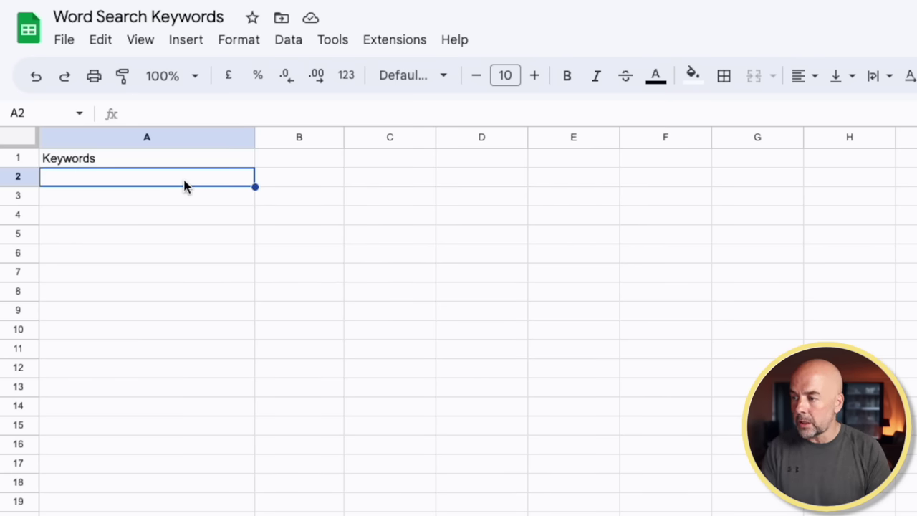
text(word search)
key(Return)
text(word search for)
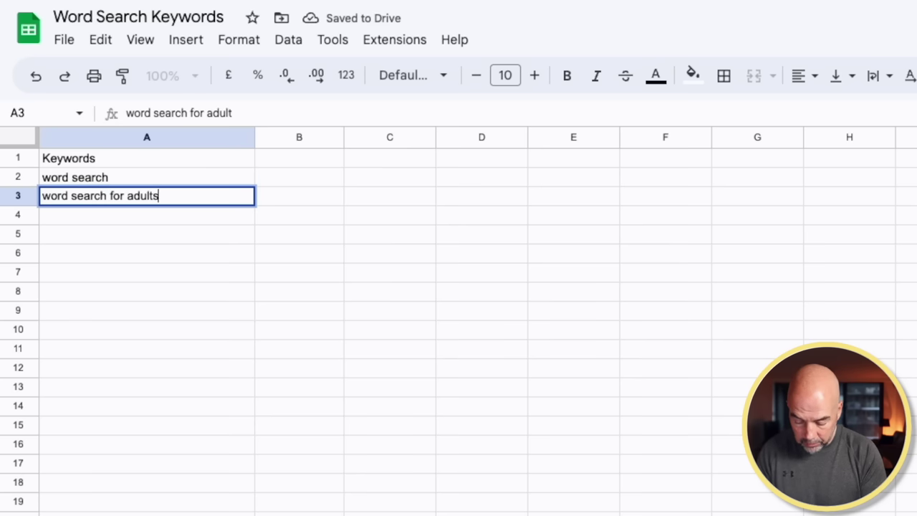
text( adults)
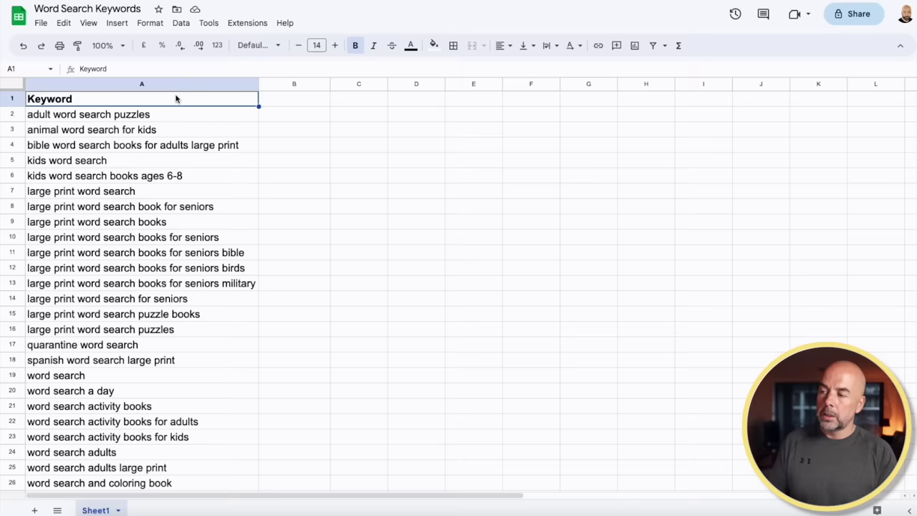
scroll(186, 172, down, 7)
scroll(193, 184, down, 7)
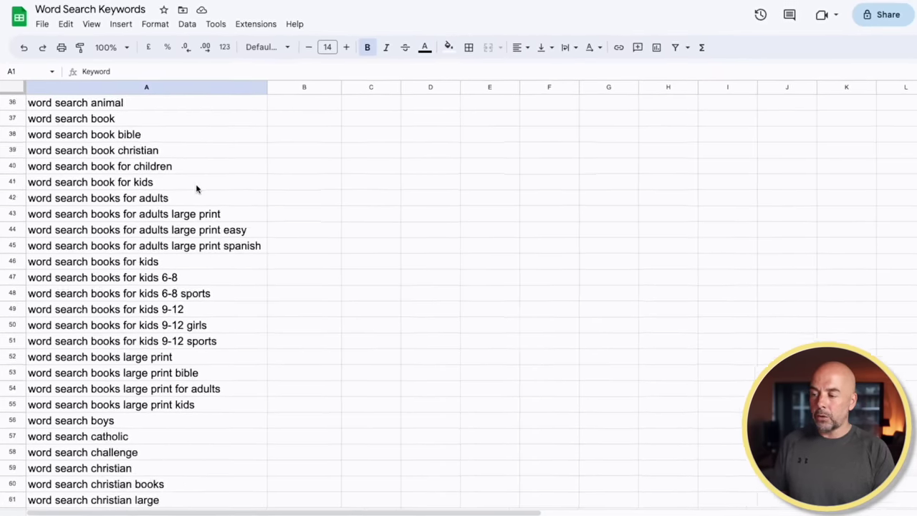
scroll(203, 190, up, 14)
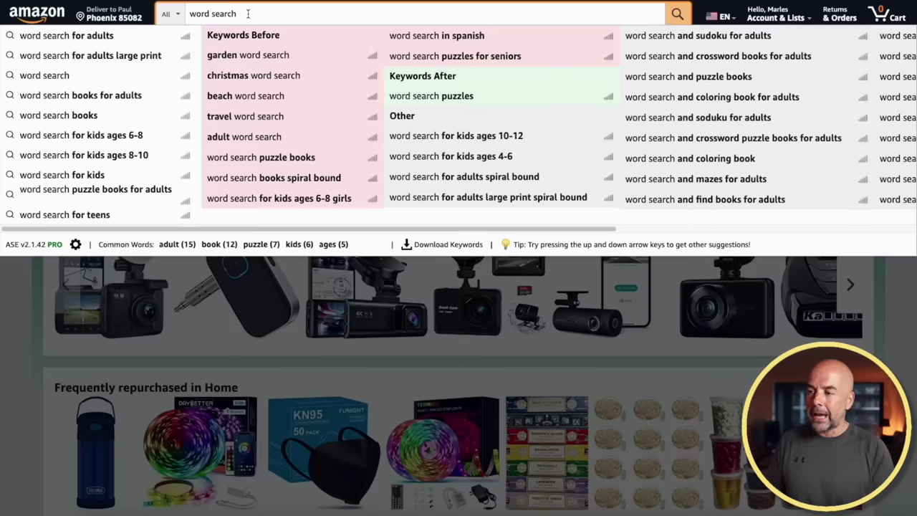
Step: Run the Amazon search for 'word search', then widen column B in the sheet
click(677, 14)
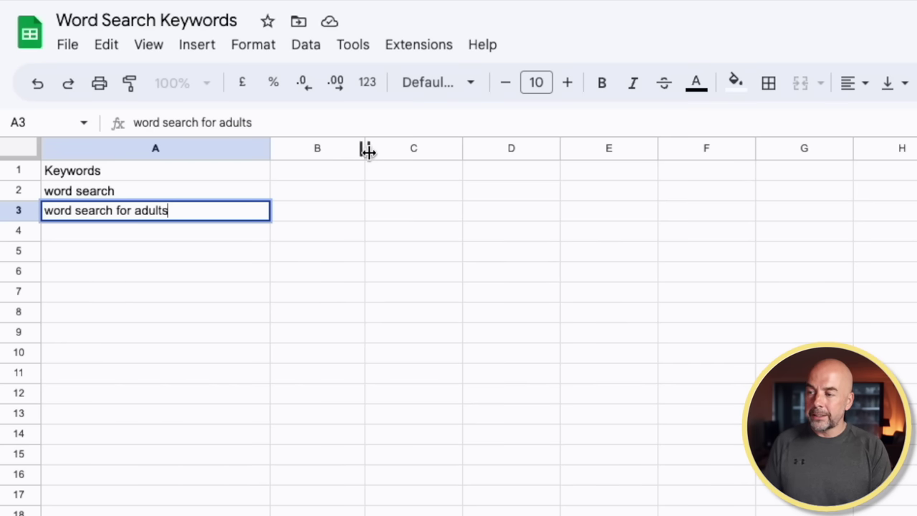
drag(364, 149, 503, 150)
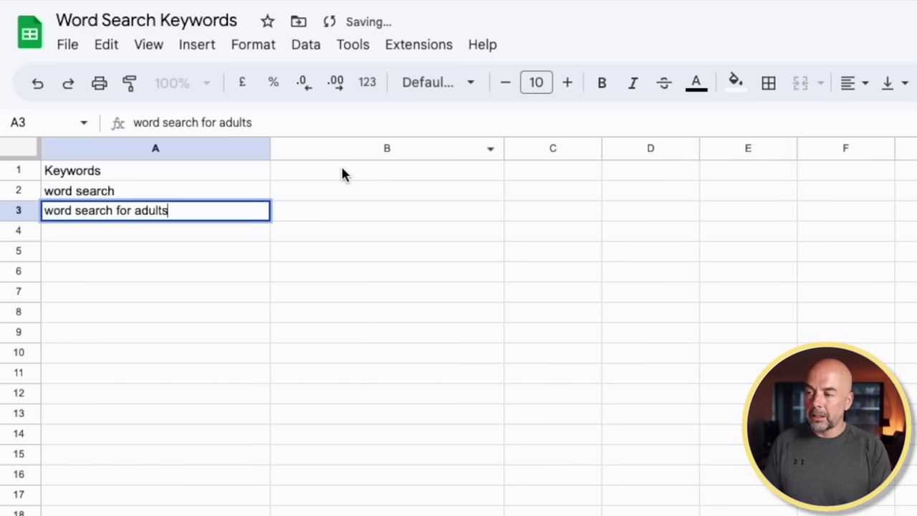
Step: Head column B 'Amazon Search Results' and record 40,000 for 'word search' in B2
click(340, 171)
text(Amaz)
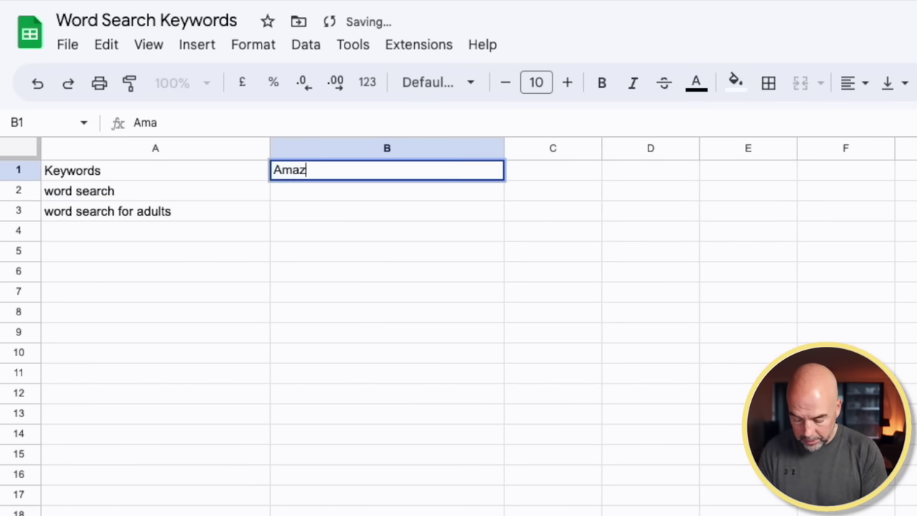
text(on Search Results)
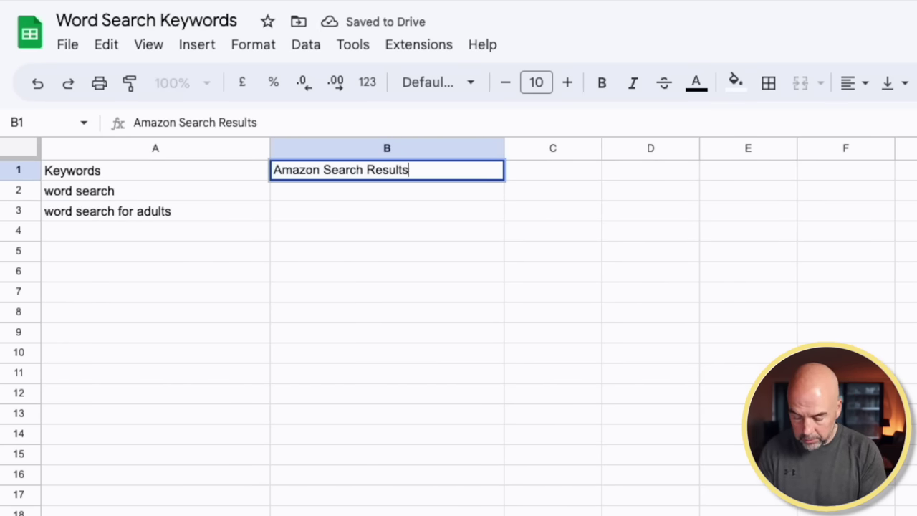
click(329, 191)
text(40)
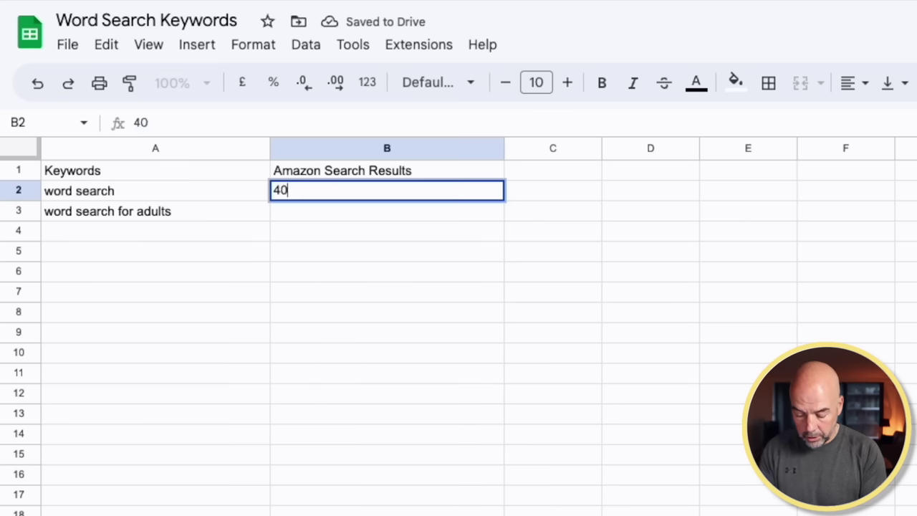
text(,000)
click(386, 271)
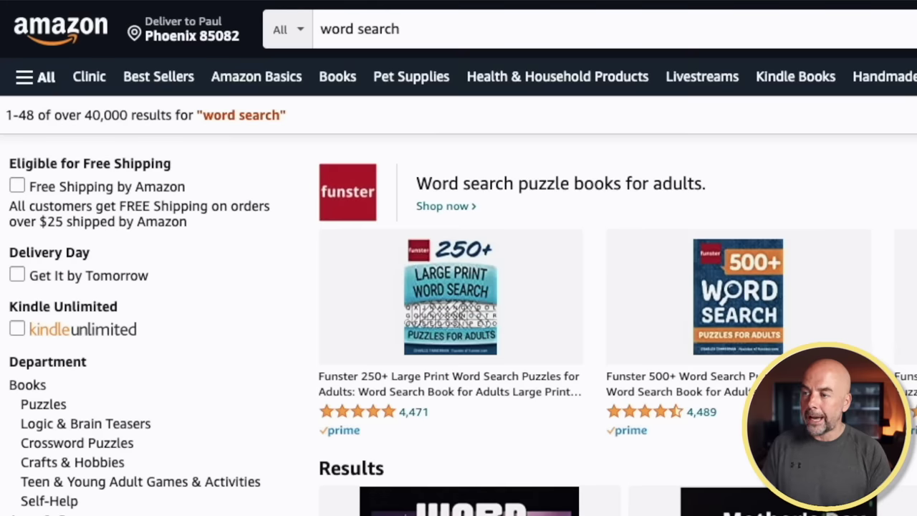
click(416, 26)
Step: Search Amazon for 'word search for adults' and begin logging its 10,000+ count in B3
text(for adults)
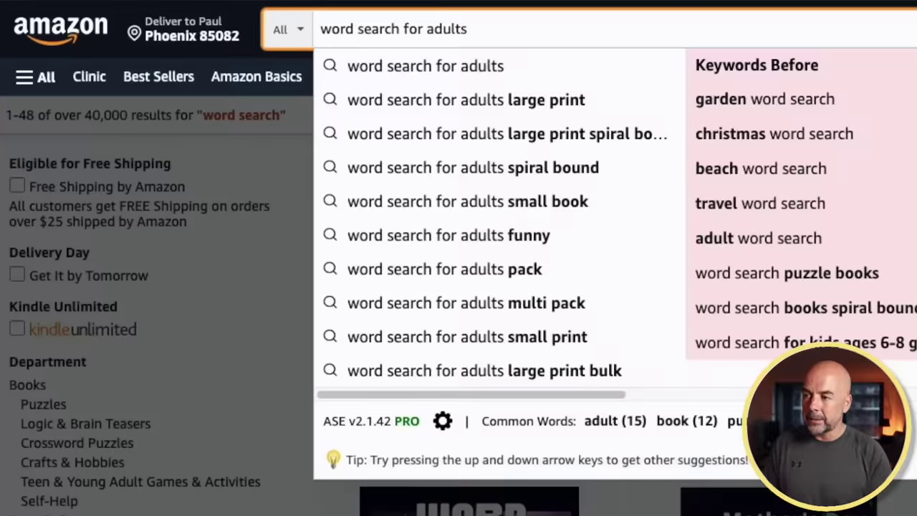
key(Return)
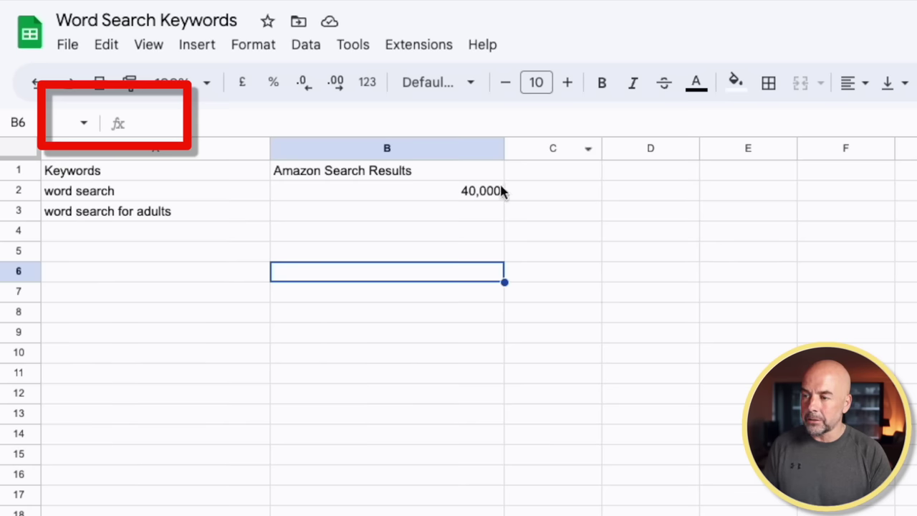
click(494, 210)
text(1)
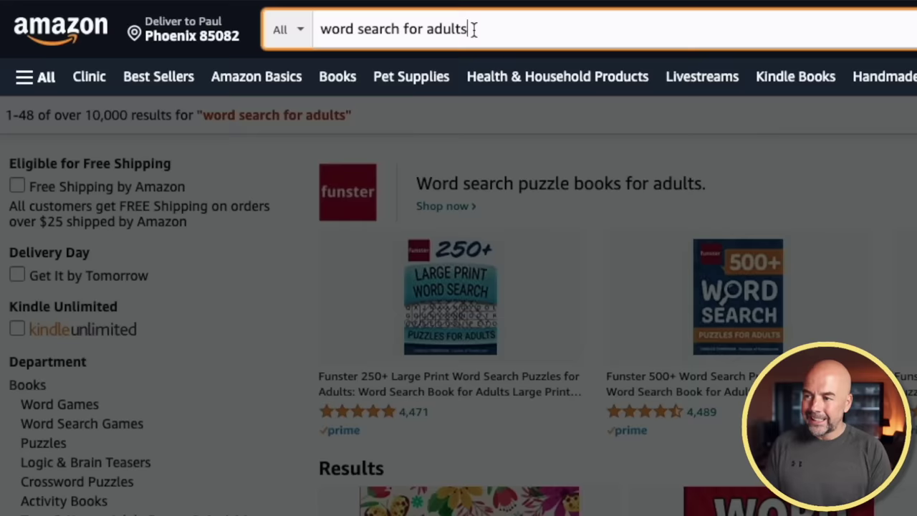
click(473, 29)
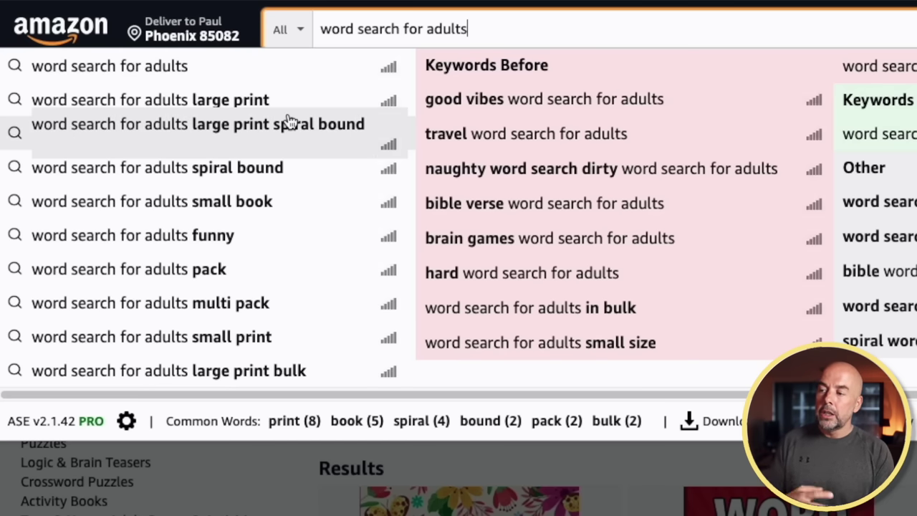